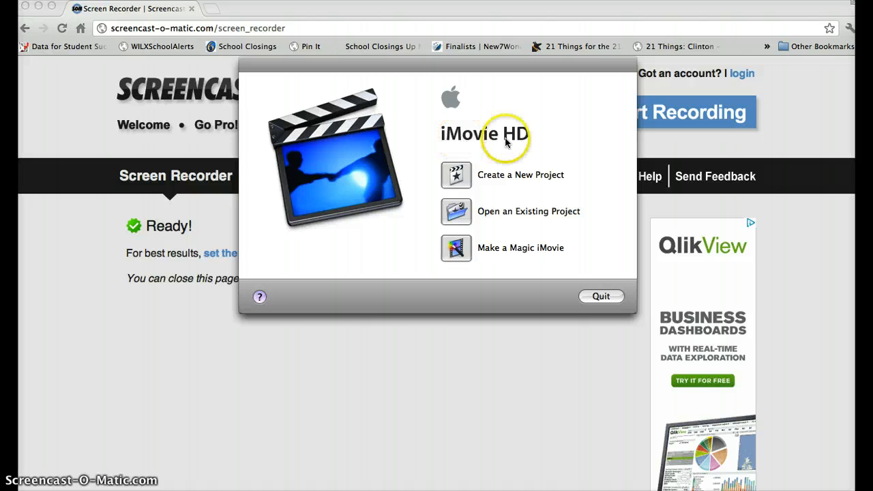
- Create a new project called My Great Movie on the Desktop in the DV Widescreen video format
{"action": "left_click", "coordinate": [455, 174]}
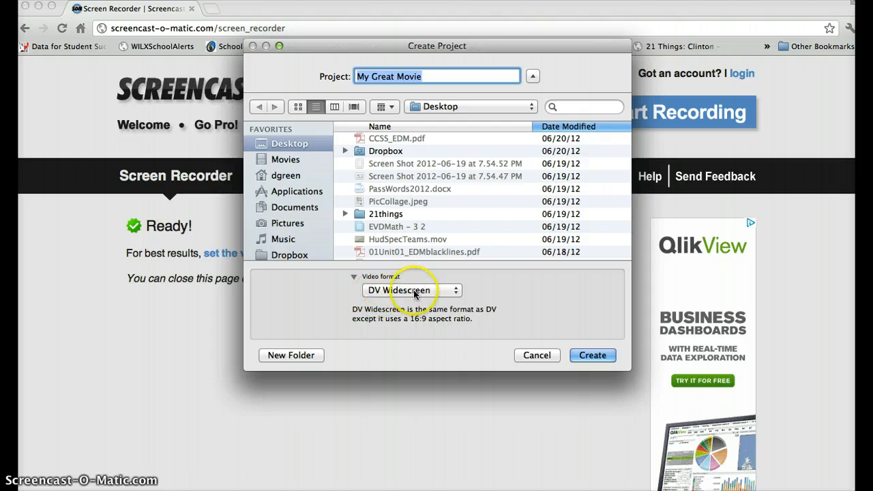
{"action": "left_click", "coordinate": [448, 290]}
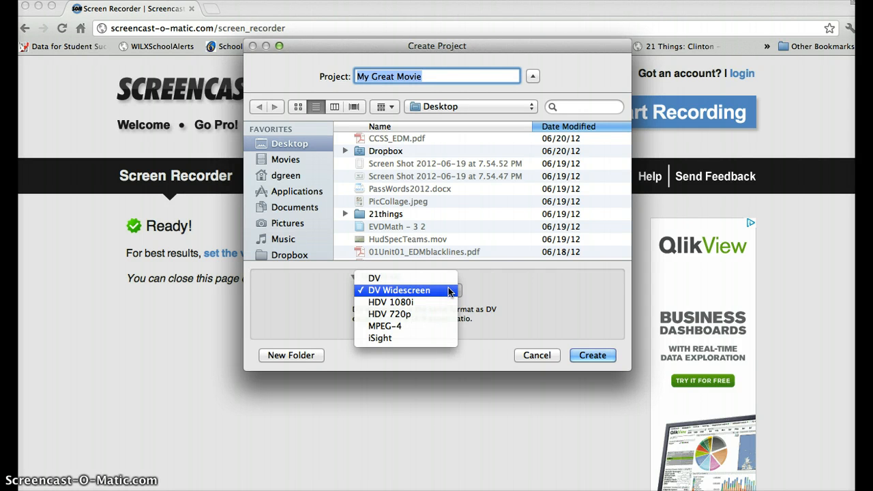
{"action": "left_click", "coordinate": [486, 297]}
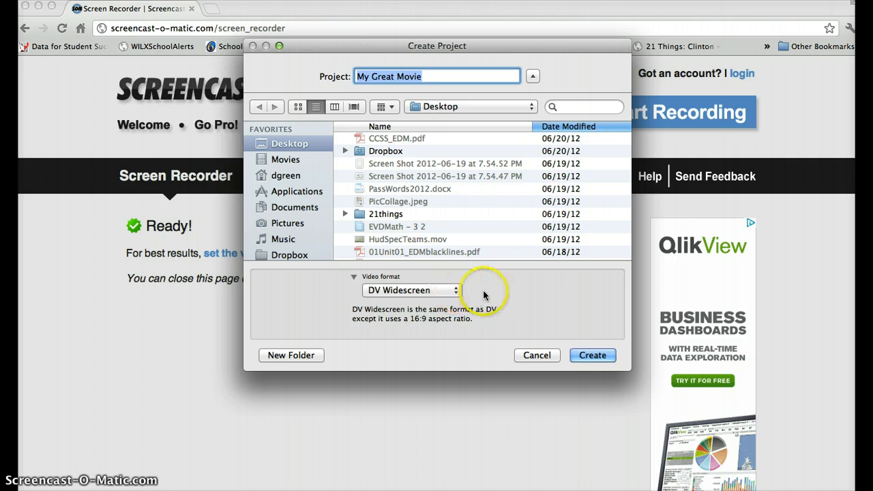
{"action": "left_click", "coordinate": [591, 355]}
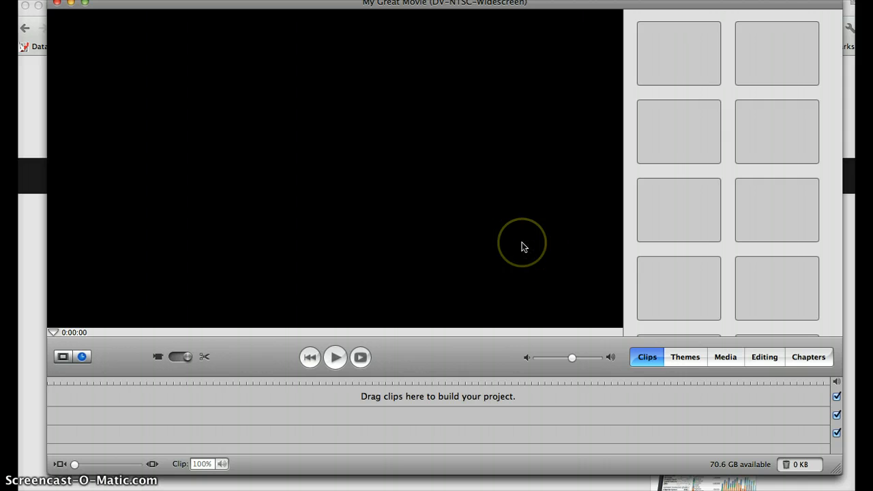
- Add the photo sc006ef4ba01 from the graduation album in the iPhoto library to the start of the timeline
{"action": "left_click", "coordinate": [725, 362]}
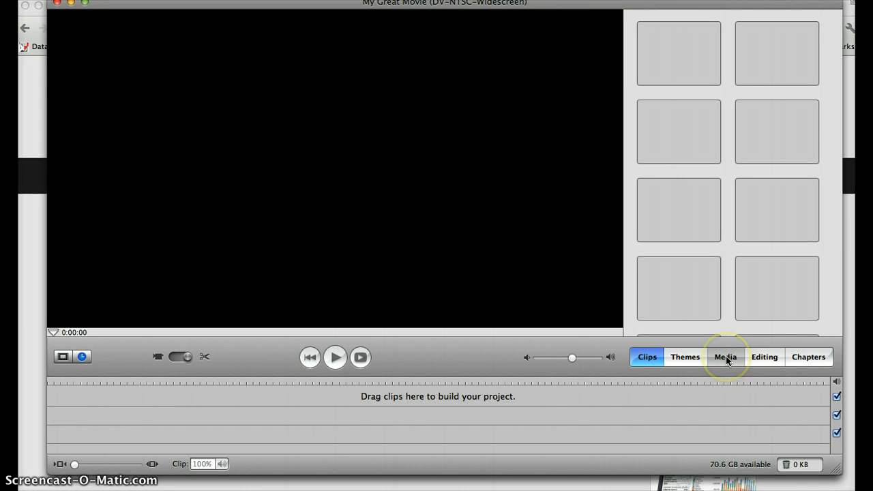
{"action": "left_click", "coordinate": [725, 356]}
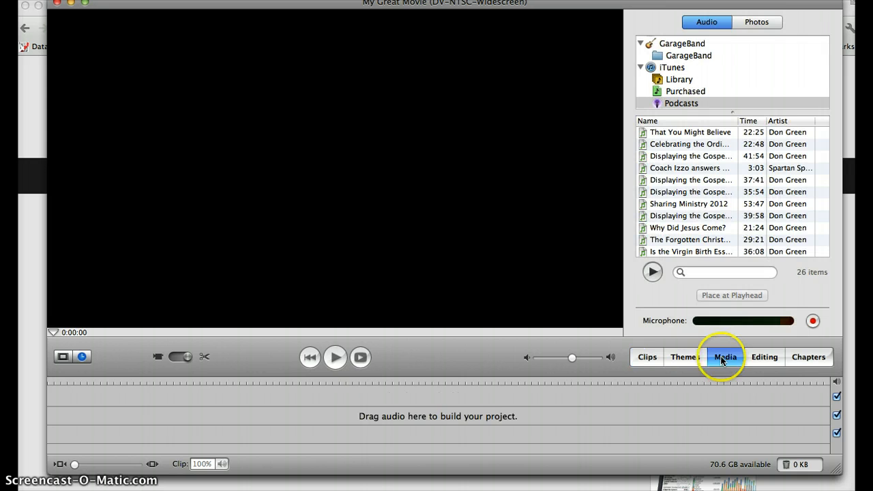
{"action": "left_click", "coordinate": [755, 22]}
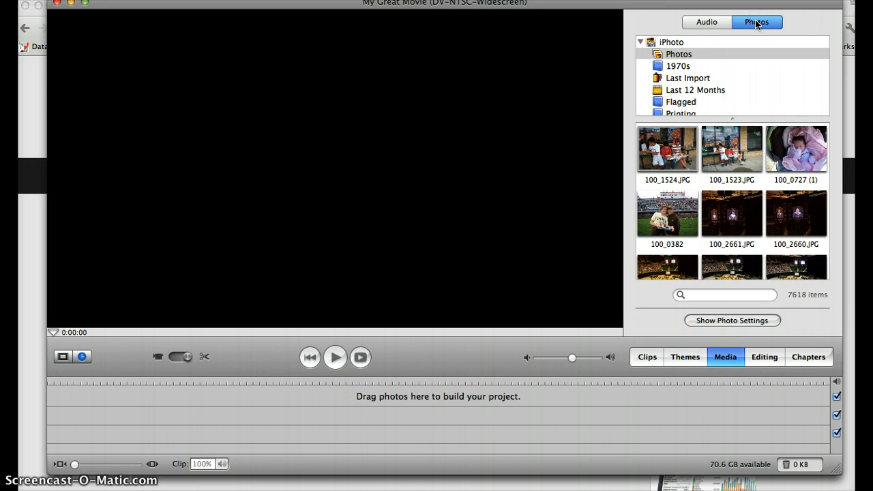
{"action": "scroll", "coordinate": [744, 81], "scroll_direction": "down", "scroll_amount": 4}
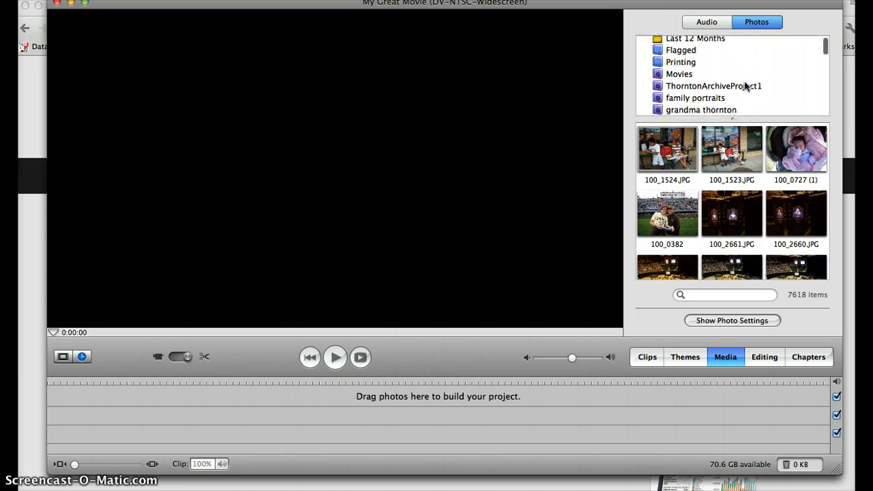
{"action": "scroll", "coordinate": [745, 82], "scroll_direction": "down", "scroll_amount": 8}
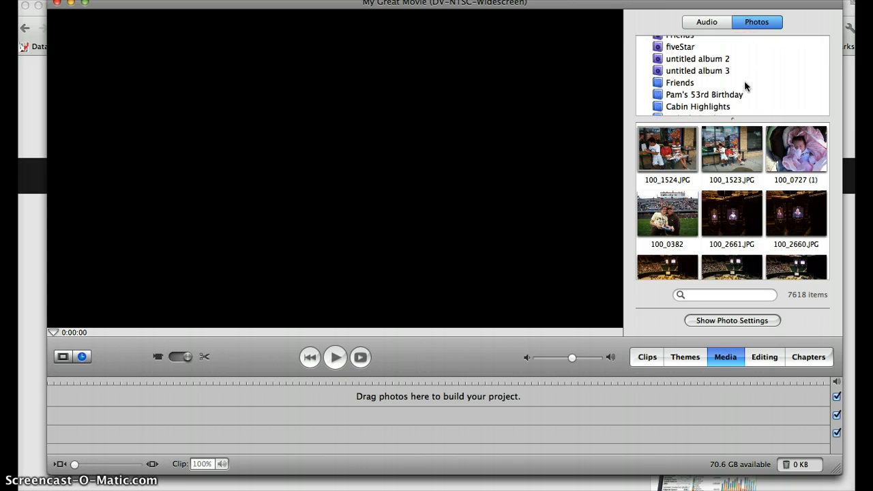
{"action": "scroll", "coordinate": [743, 80], "scroll_direction": "down", "scroll_amount": 2}
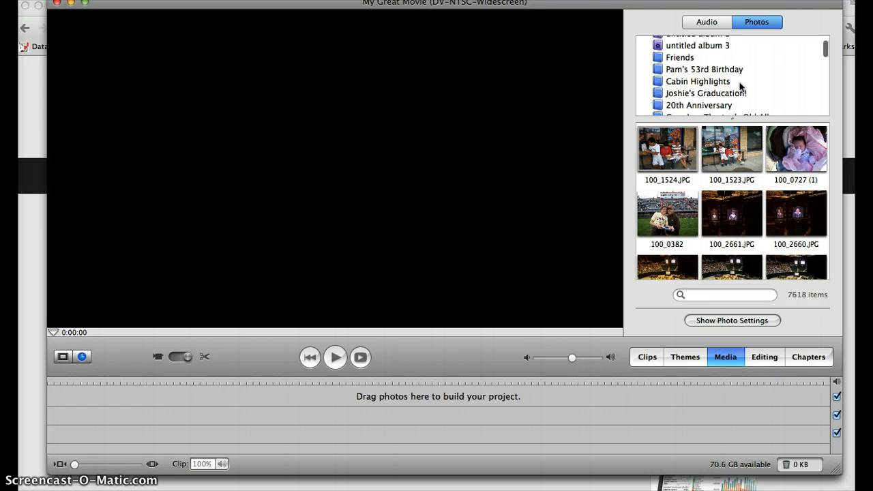
{"action": "left_click", "coordinate": [687, 96]}
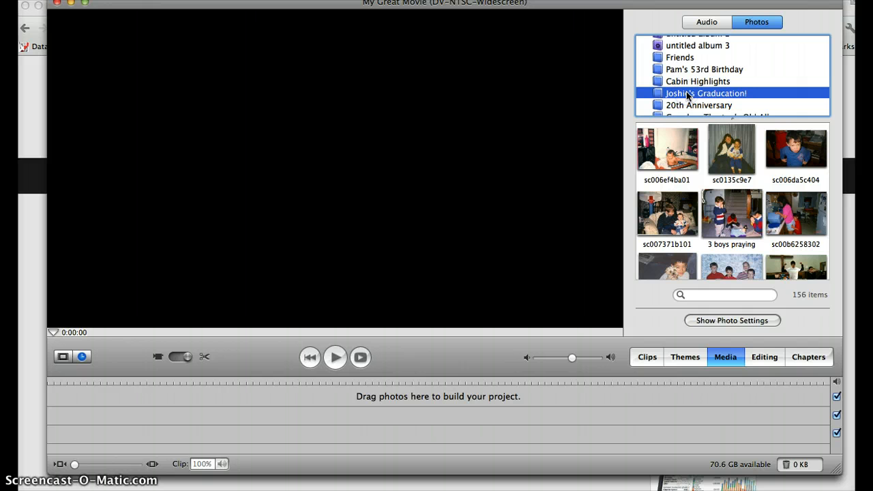
{"action": "left_click", "coordinate": [672, 152]}
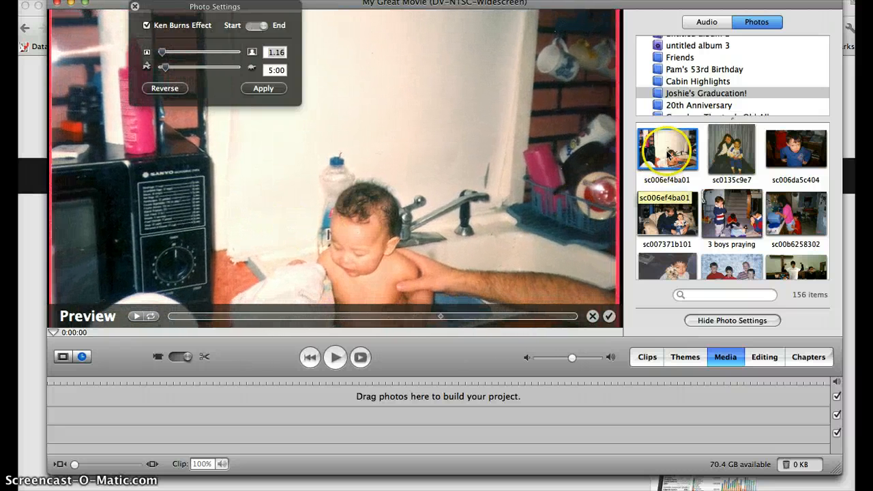
{"action": "left_click_drag", "start_coordinate": [365, 270], "coordinate": [101, 404]}
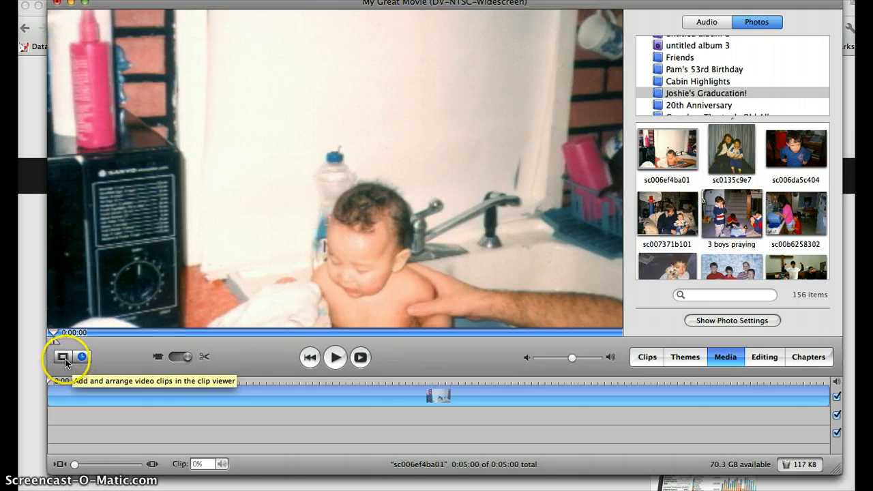
- In the clip viewer, add sc006da5c404, sc007371b101, 3 boys praying, sc00b6258302 and sc0135c9e7 after the first photo, and select sc007371b101
{"action": "left_click", "coordinate": [63, 357]}
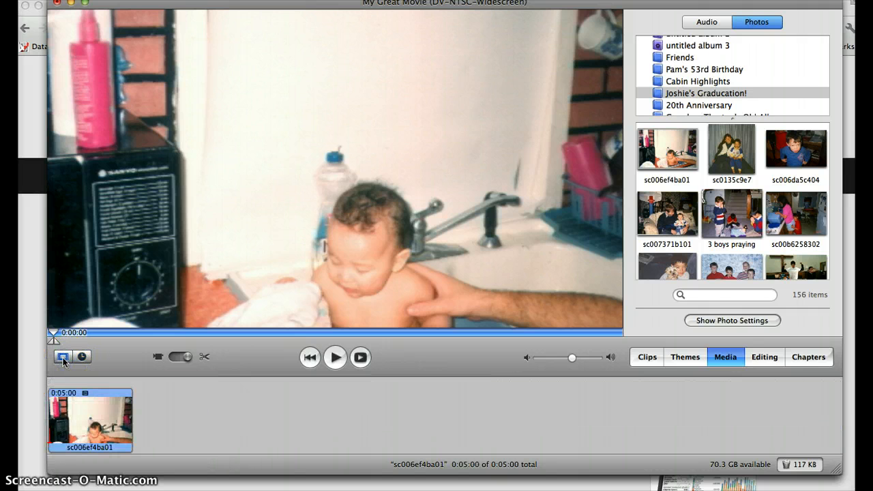
{"action": "left_click", "coordinate": [733, 156]}
{"action": "left_click_drag", "start_coordinate": [733, 157], "coordinate": [793, 224]}
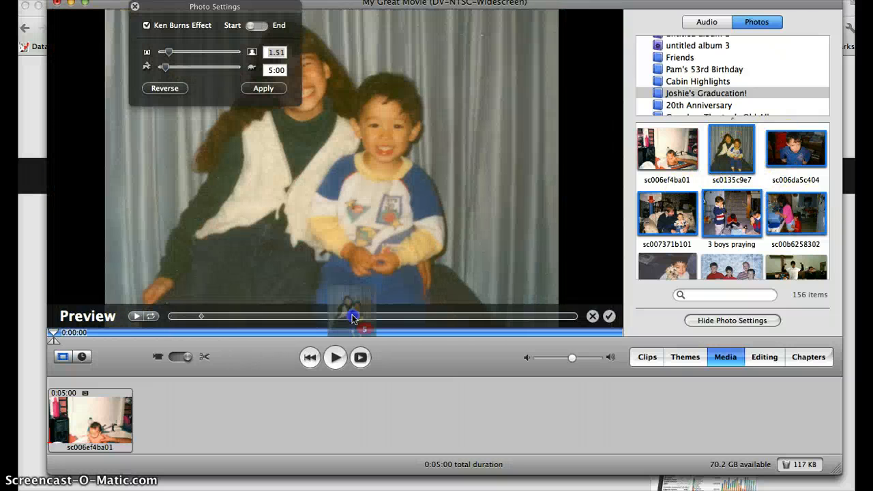
{"action": "left_click_drag", "start_coordinate": [353, 318], "coordinate": [217, 418]}
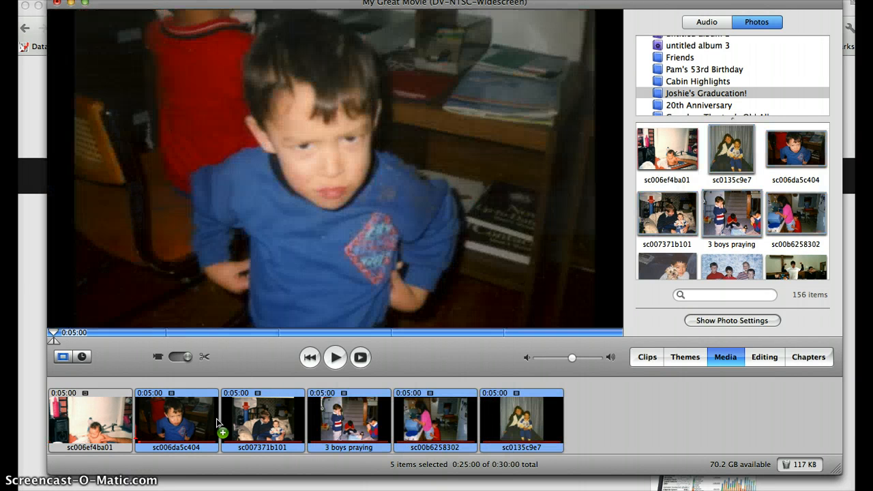
{"action": "left_click_drag", "start_coordinate": [216, 418], "coordinate": [294, 447]}
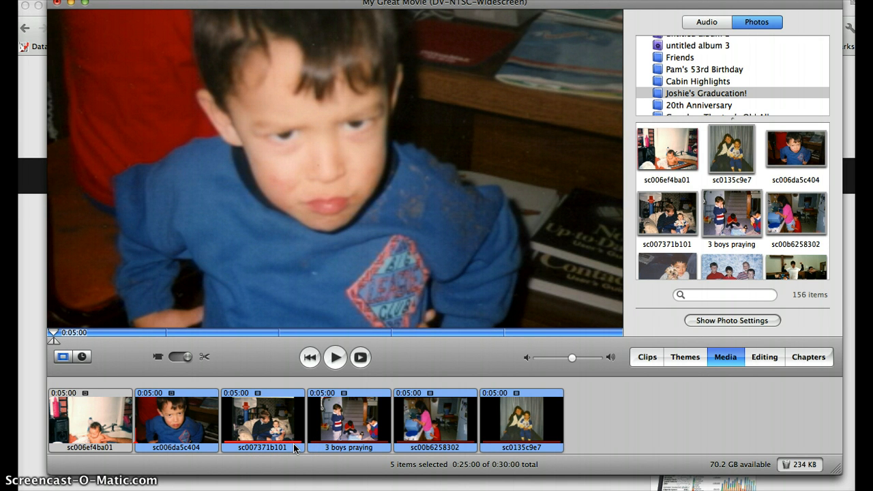
{"action": "left_click", "coordinate": [286, 428]}
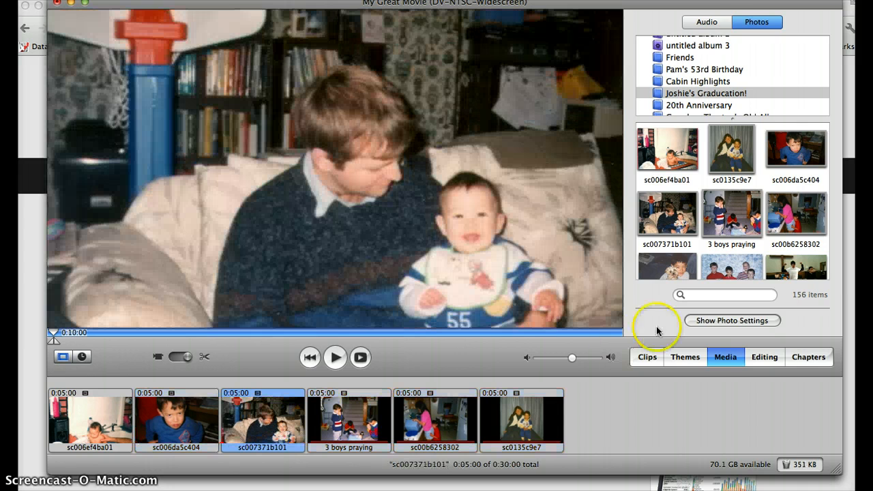
- With the whole timeline in view, place the ACDC song You shook me all night long from the iTunes library at the start of the upper audio track
{"action": "left_click", "coordinate": [713, 24]}
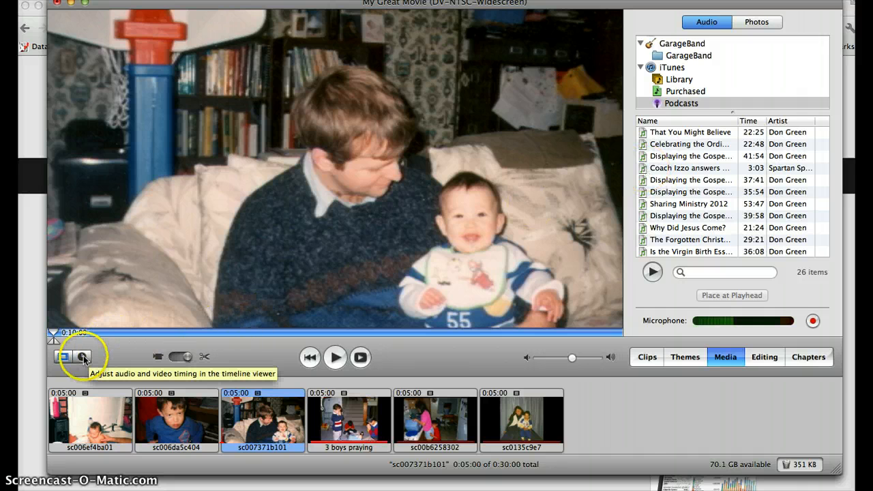
{"action": "left_click", "coordinate": [83, 357]}
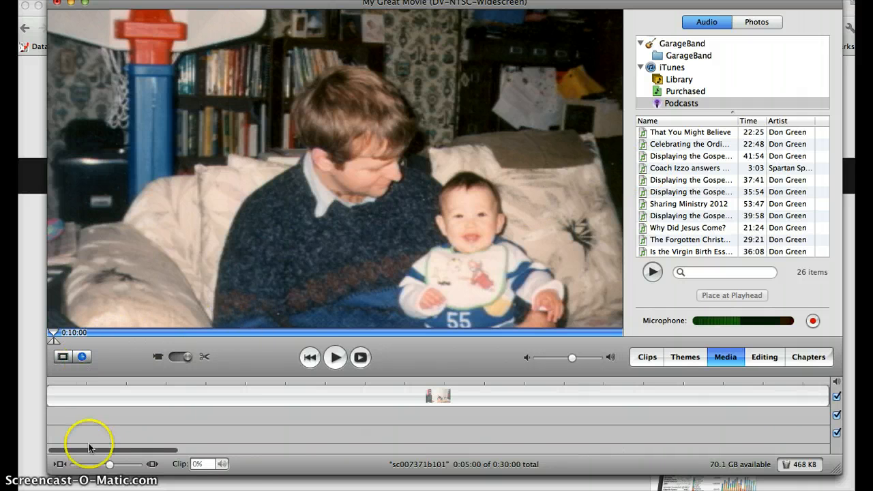
{"action": "left_click_drag", "start_coordinate": [109, 463], "coordinate": [71, 463]}
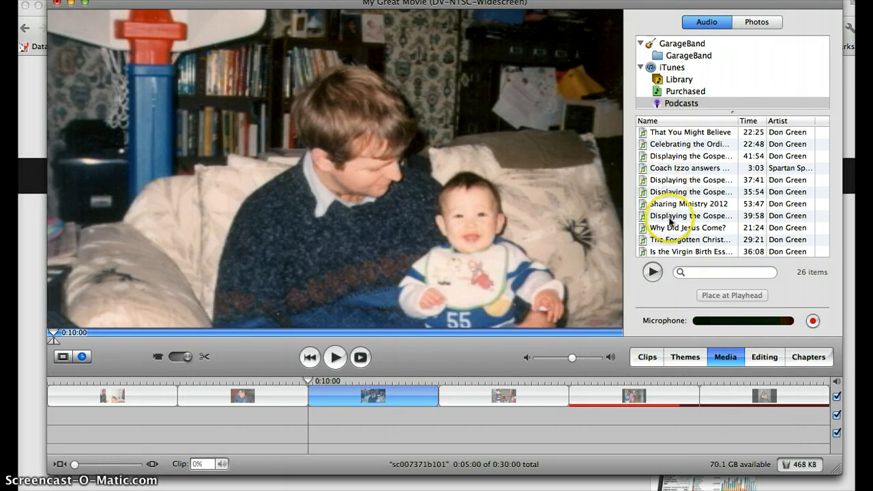
{"action": "scroll", "coordinate": [665, 188], "scroll_direction": "down", "scroll_amount": 5}
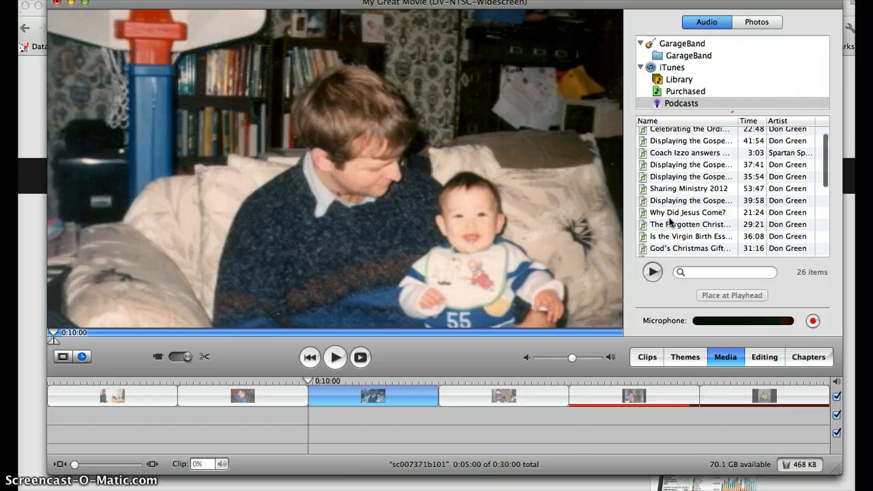
{"action": "left_click", "coordinate": [680, 80]}
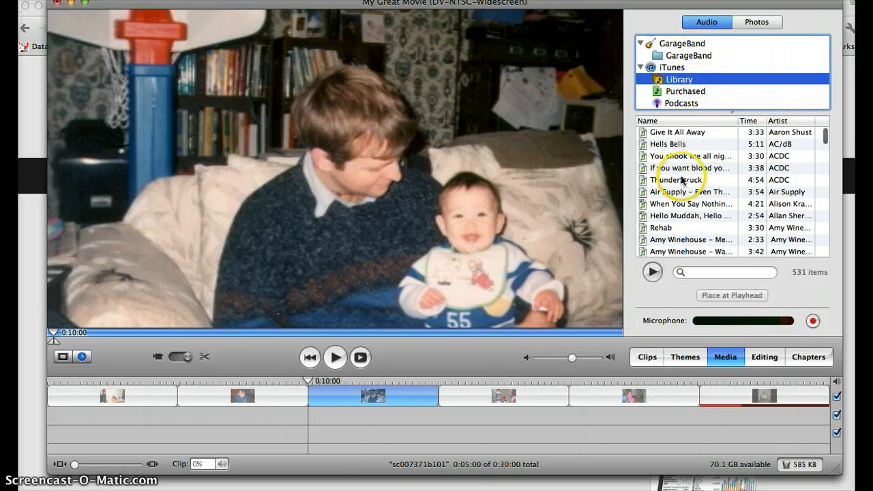
{"action": "left_click", "coordinate": [674, 157]}
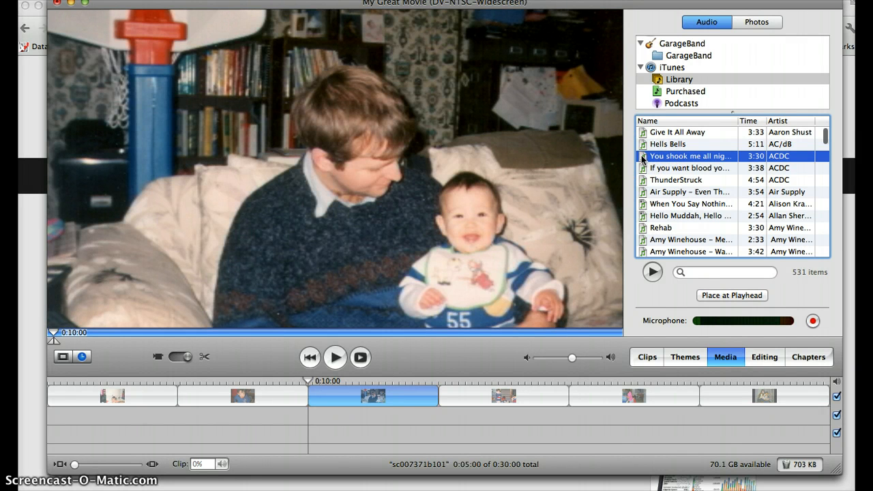
{"action": "left_click_drag", "start_coordinate": [642, 158], "coordinate": [53, 413]}
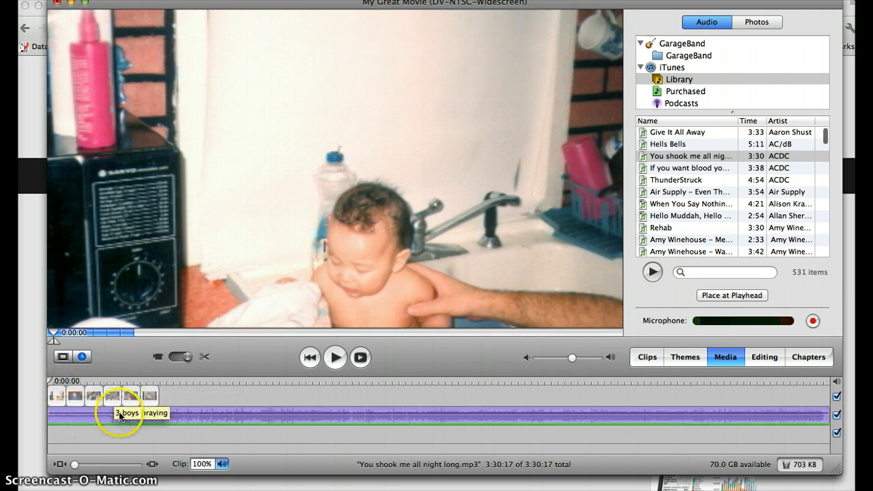
- Insert a Cross Dissolve transition between the last two photos on the timeline
{"action": "left_click", "coordinate": [770, 359]}
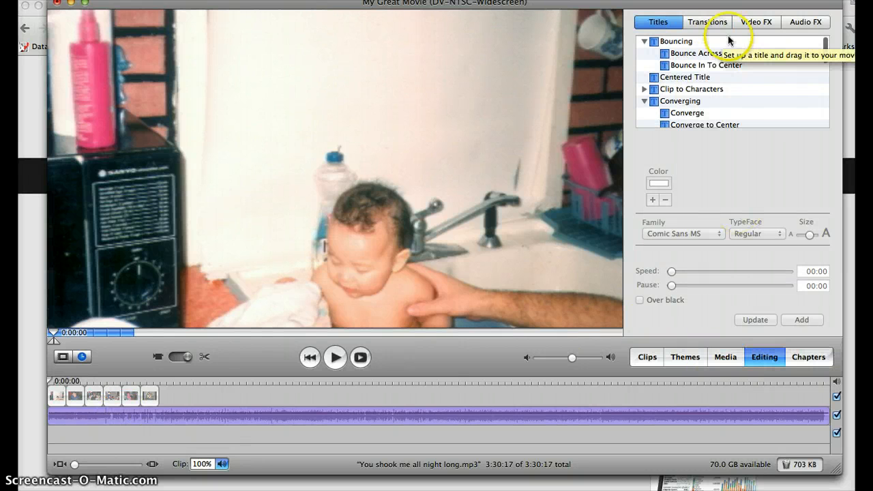
{"action": "left_click", "coordinate": [705, 24]}
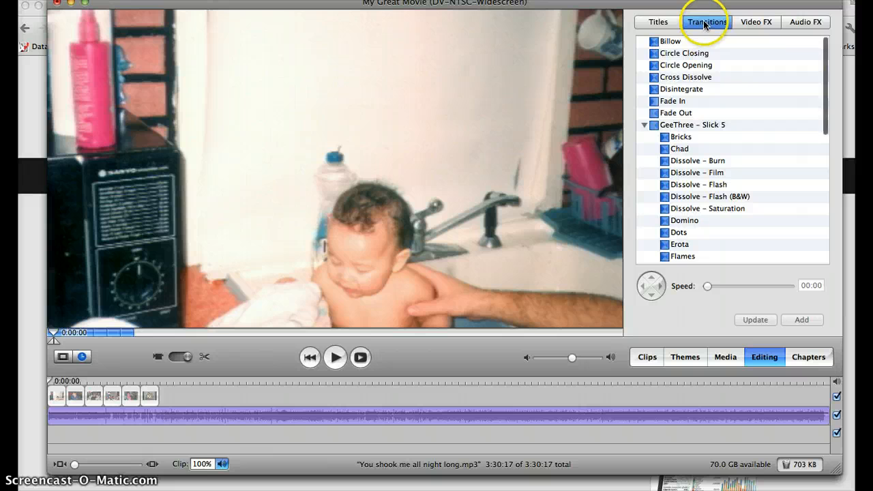
{"action": "left_click", "coordinate": [676, 78]}
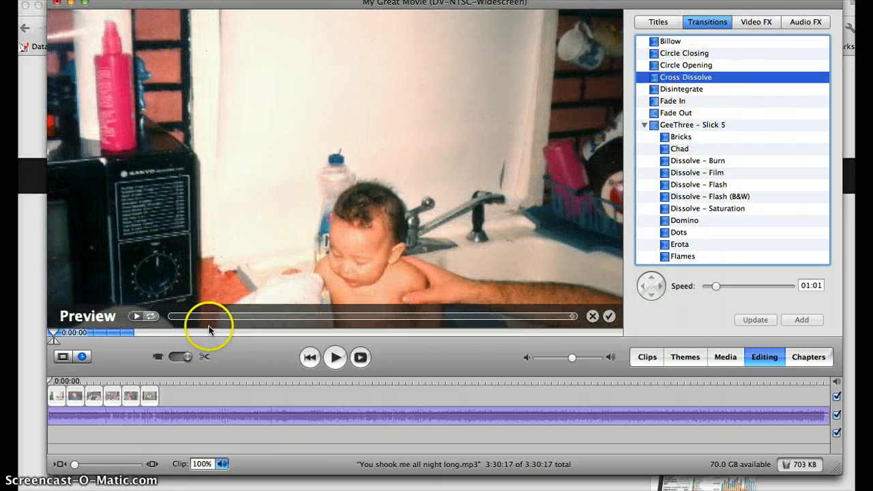
{"action": "left_click", "coordinate": [656, 78]}
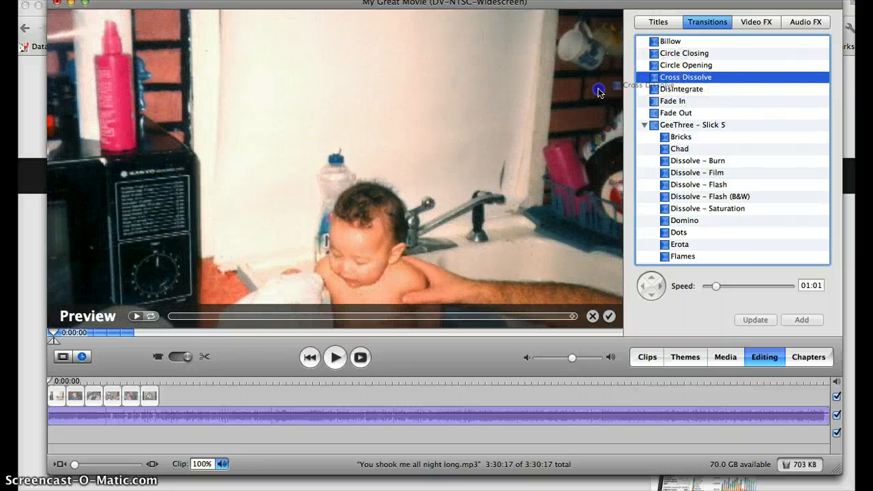
{"action": "left_click_drag", "start_coordinate": [598, 92], "coordinate": [149, 396]}
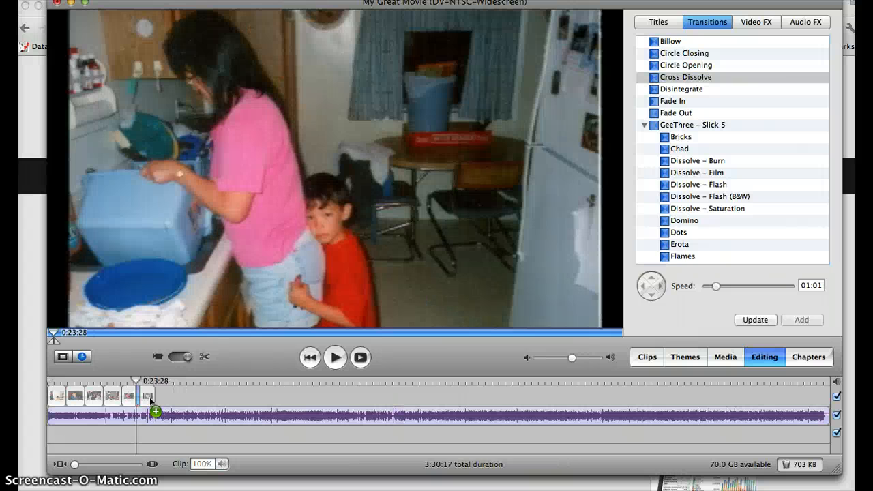
{"action": "left_click", "coordinate": [134, 395]}
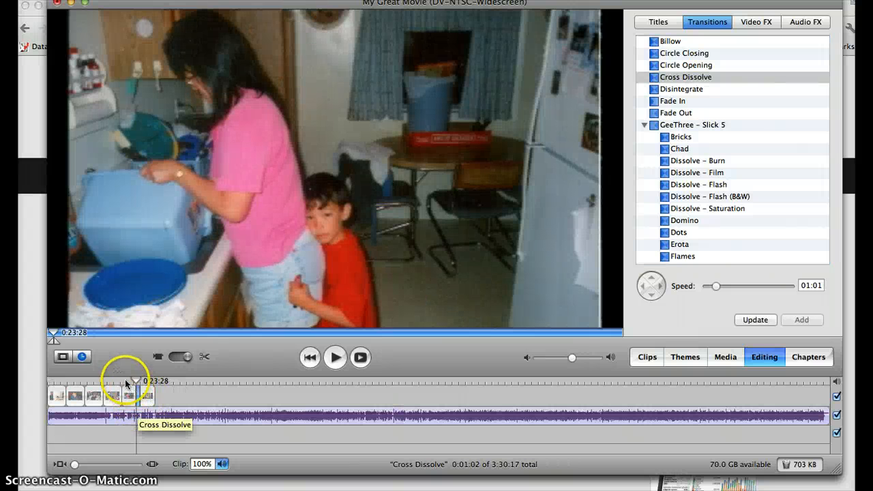
- Play the movie from just before the Cross Dissolve to check the transition, and stop in the last photo
{"action": "left_click", "coordinate": [126, 384]}
{"action": "left_click", "coordinate": [335, 355]}
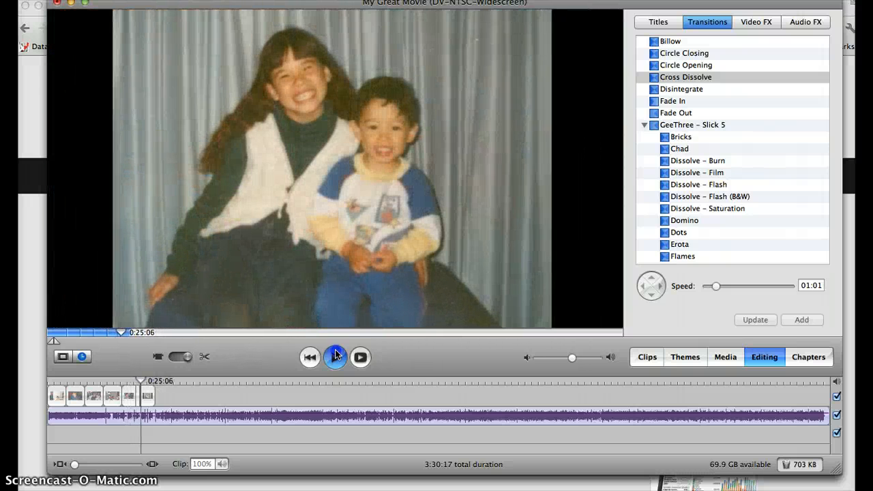
{"action": "left_click", "coordinate": [335, 356]}
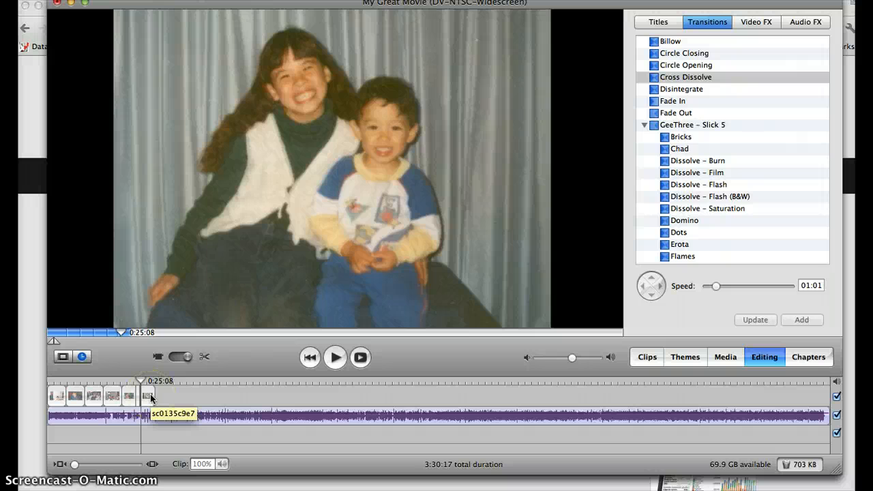
- Preview the Bounce Across title style with the text Happy Mother's Day 2012
{"action": "left_click", "coordinate": [724, 357]}
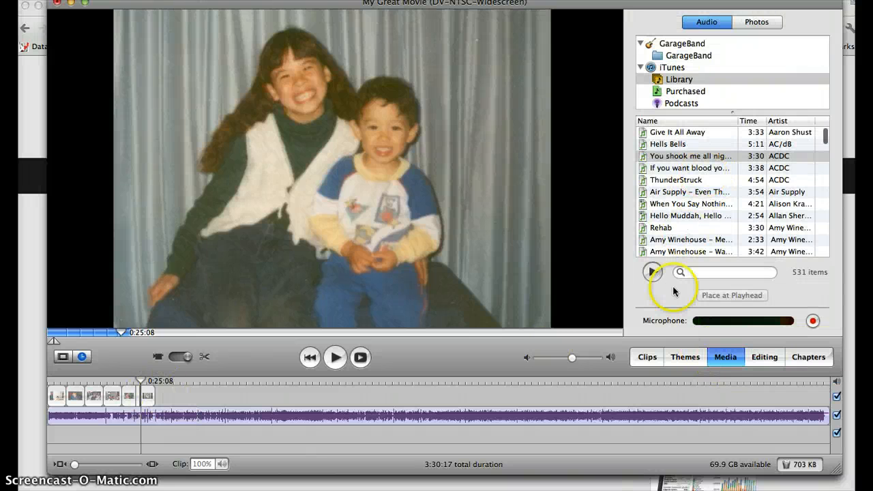
{"action": "left_click", "coordinate": [751, 356]}
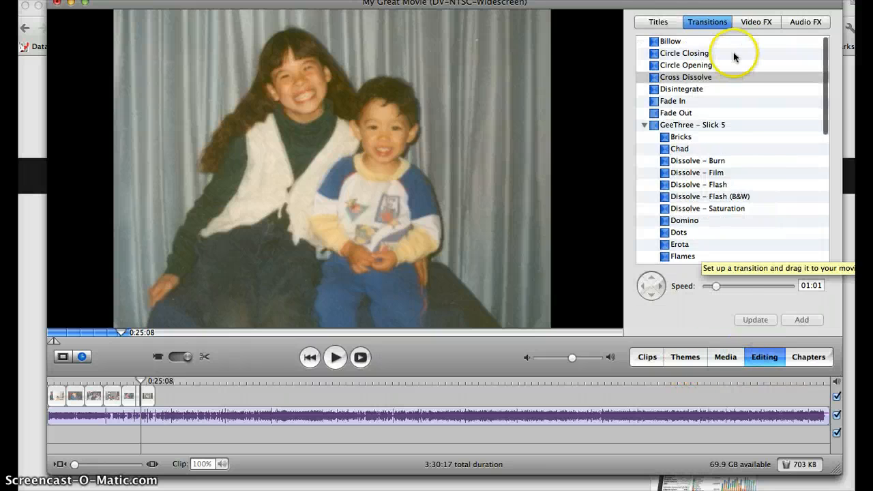
{"action": "left_click", "coordinate": [659, 22]}
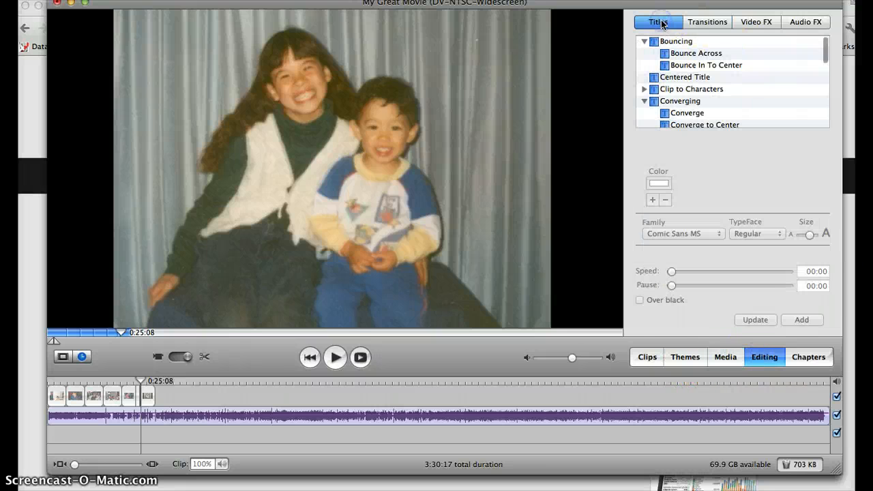
{"action": "left_click", "coordinate": [685, 54]}
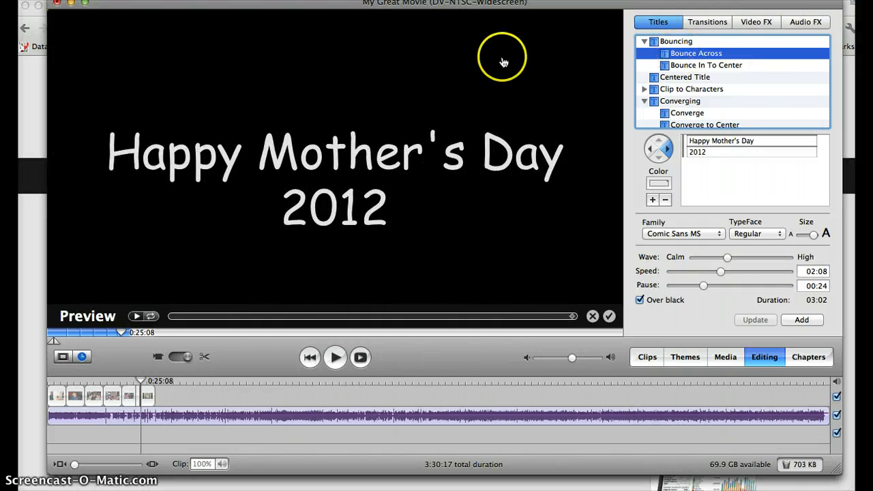
- Show the available destinations for sharing the movie, such as iDVD
{"action": "left_click", "coordinate": [261, 0]}
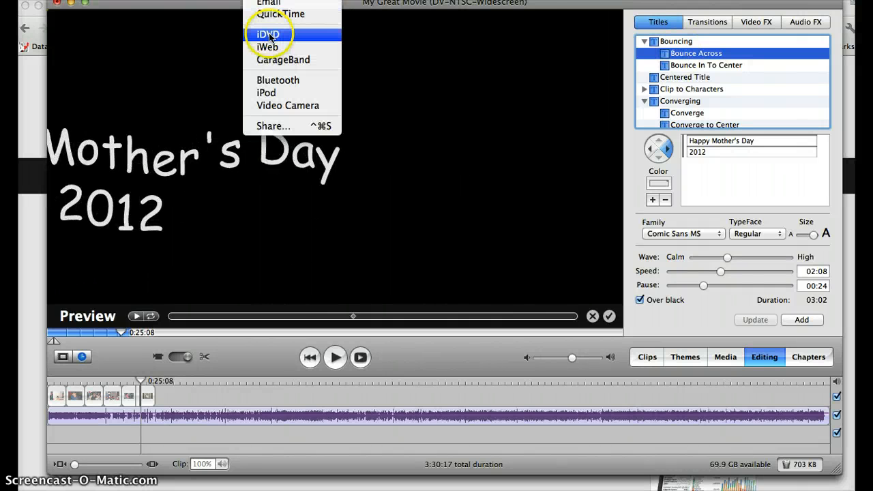